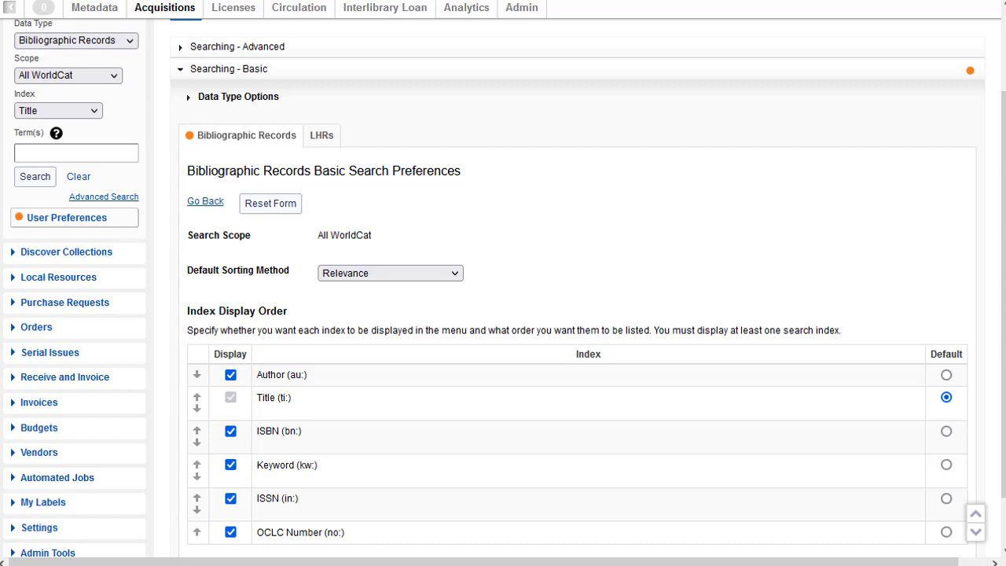
# Review the available default sorting methods for basic bibliographic record searches and collapse the basic search preferences
pyautogui.click(390, 272)
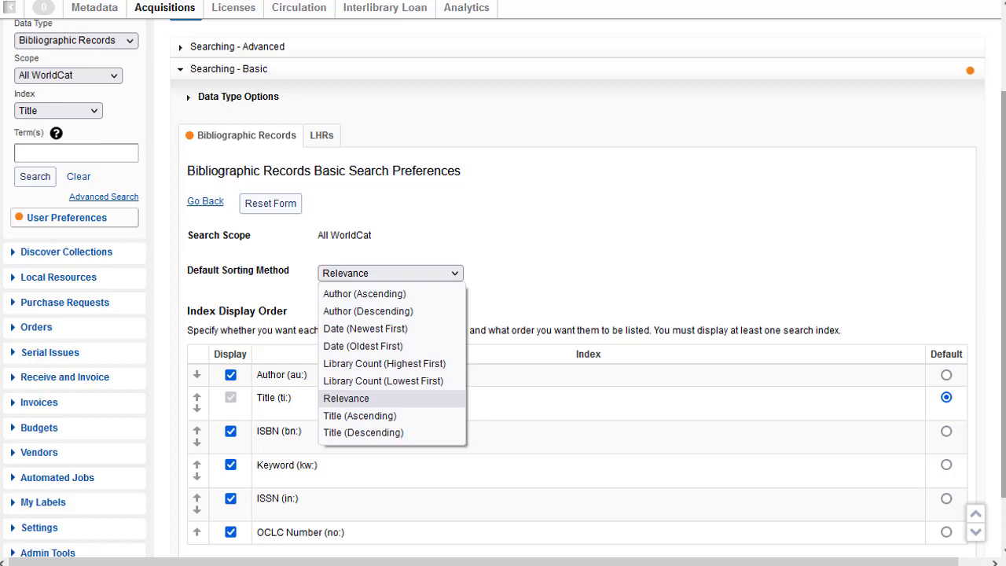
pyautogui.press('Escape')
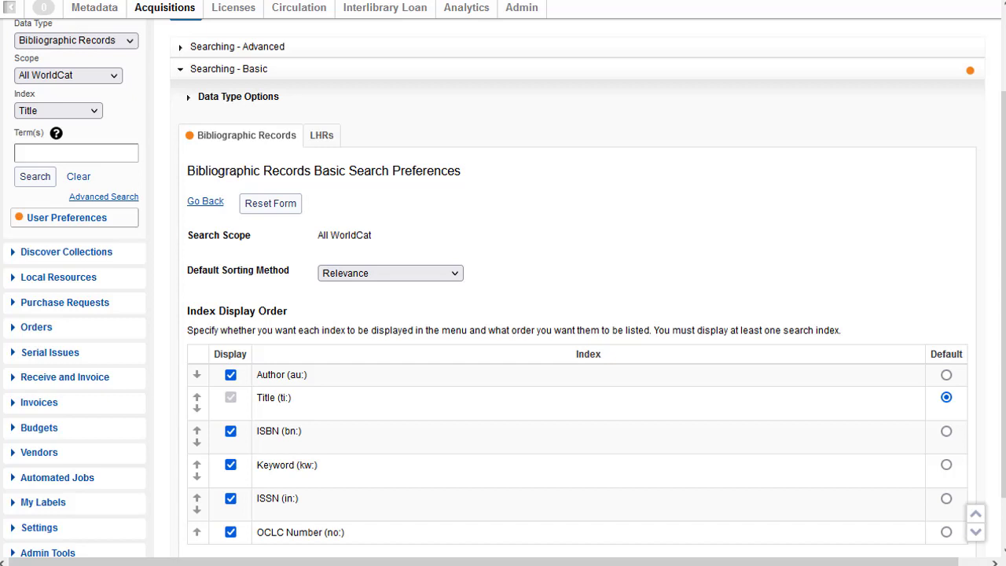
pyautogui.press('Return')
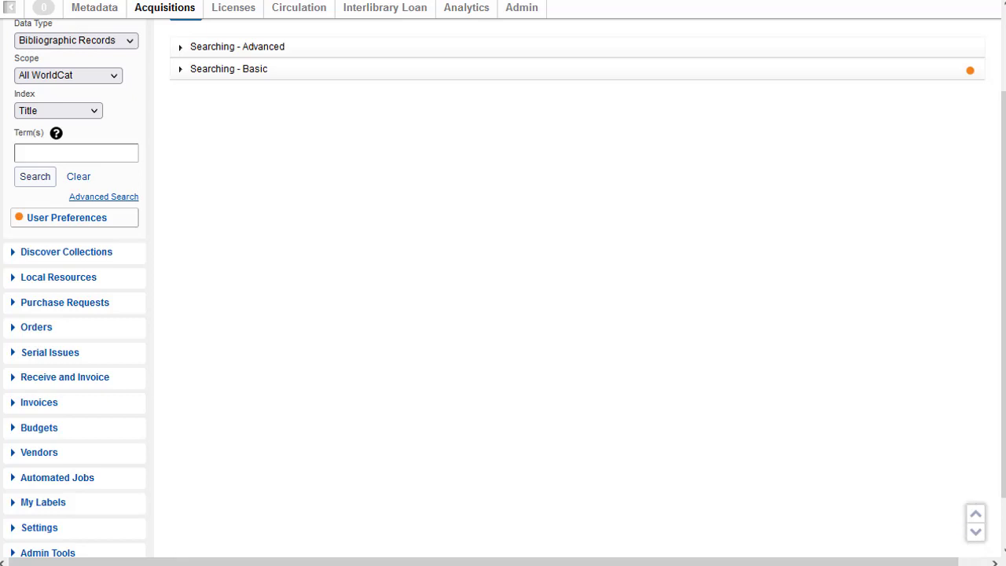
pyautogui.press('Return')
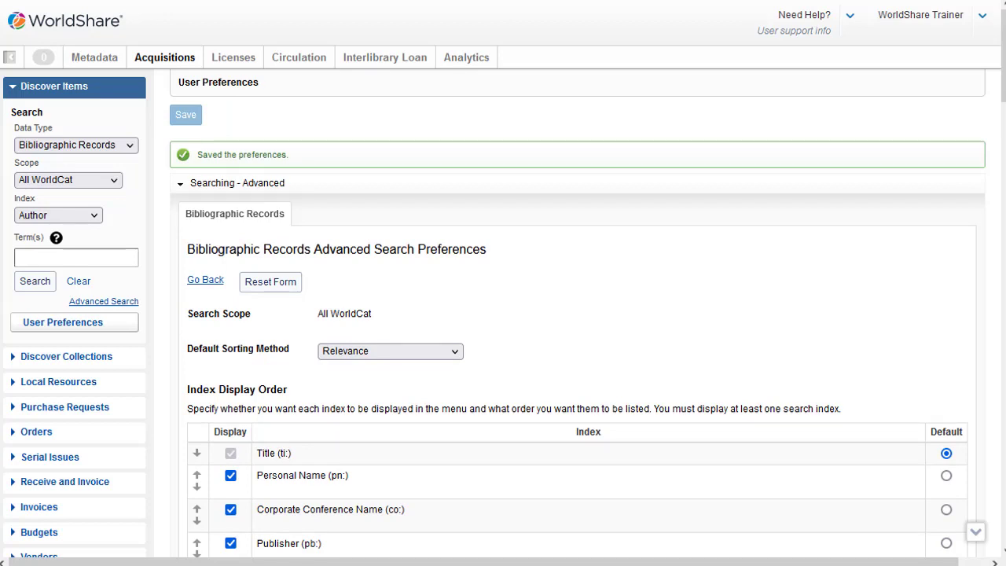
pyautogui.click(57, 215)
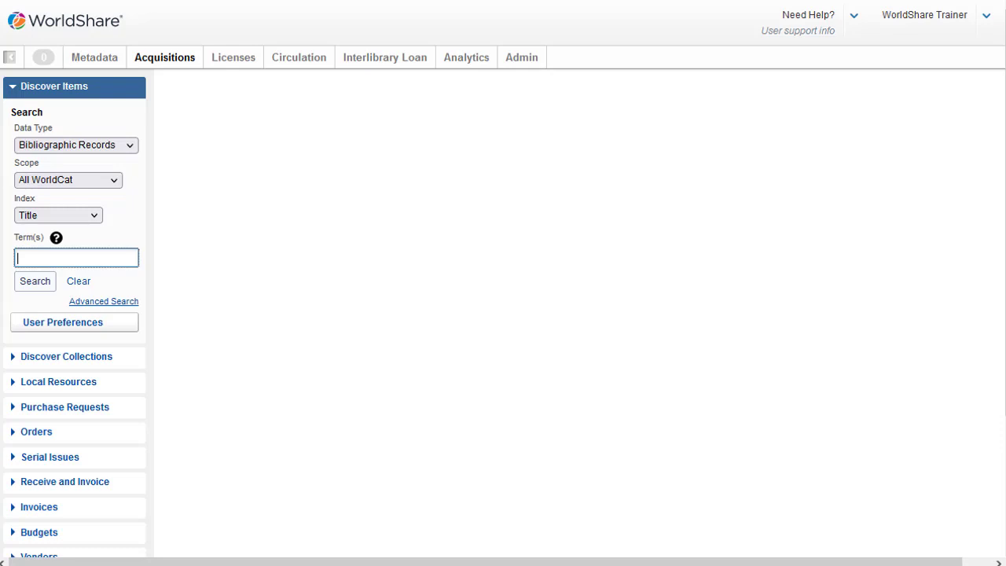
pyautogui.click(58, 214)
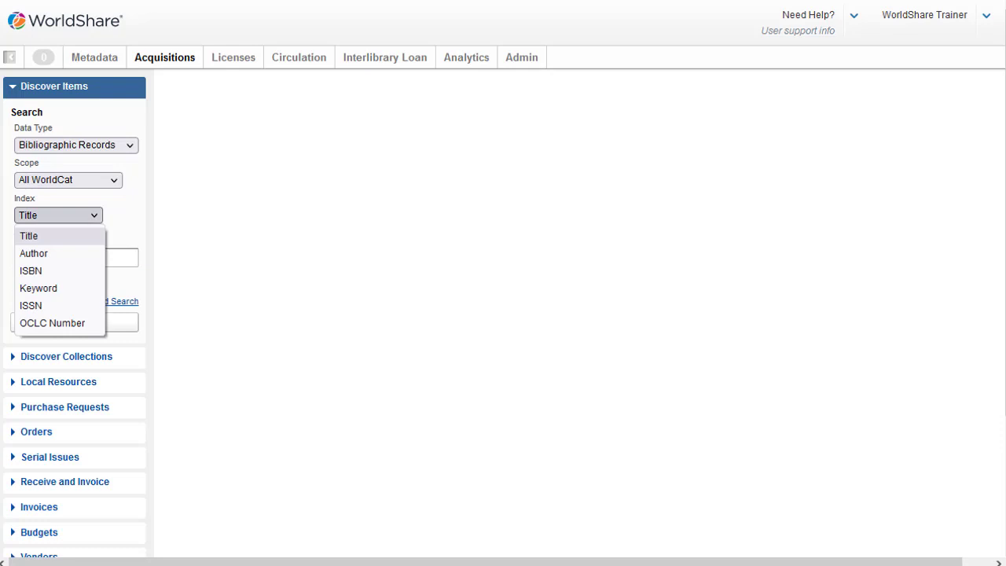
pyautogui.click(31, 270)
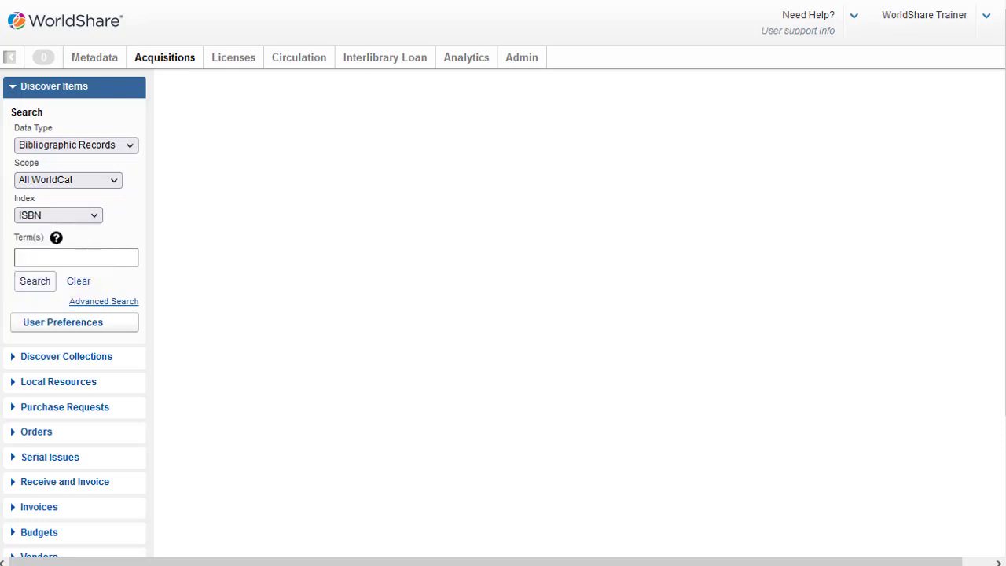
pyautogui.click(75, 258)
pyautogui.hotkey('ctrl', 'v')
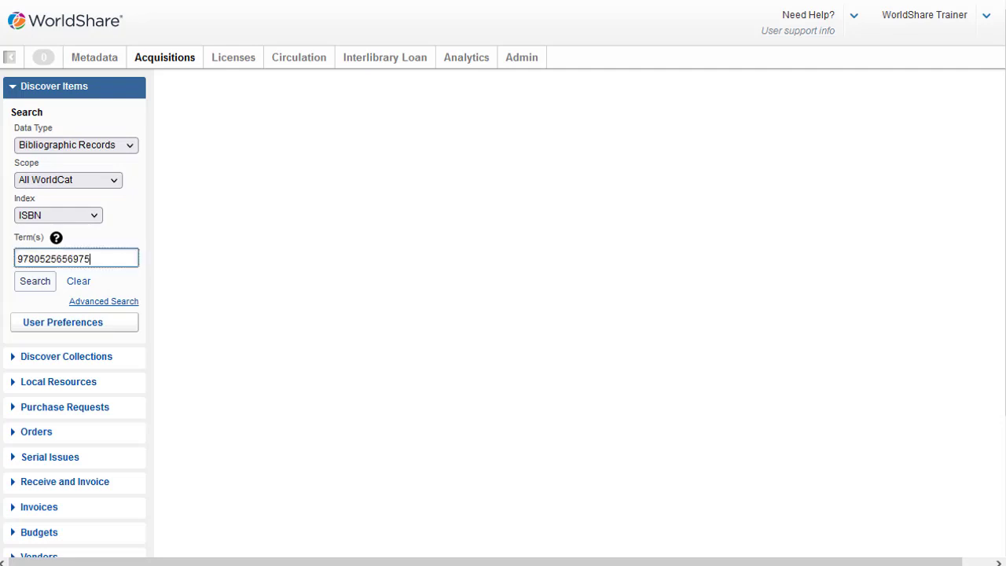
pyautogui.click(35, 281)
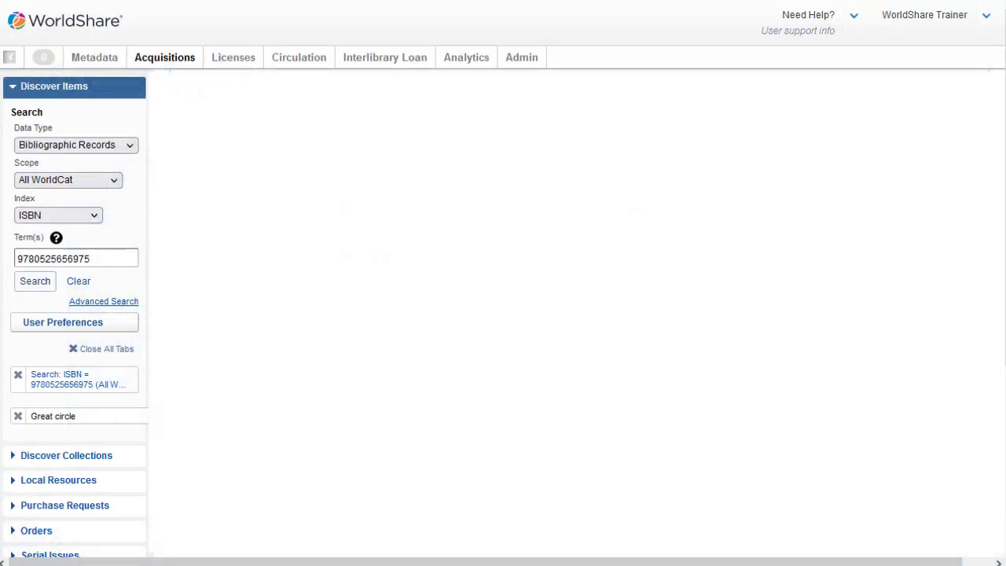
# Run a keyword search of All WorldCat bibliographic records for "isabel allende long petal"
pyautogui.click(58, 214)
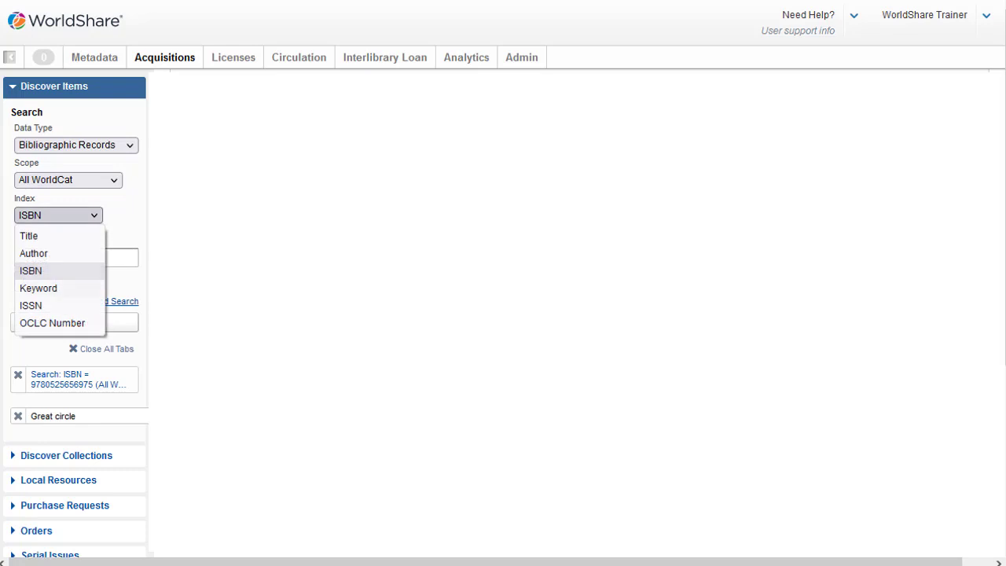
pyautogui.press('Down')
pyautogui.press('Return')
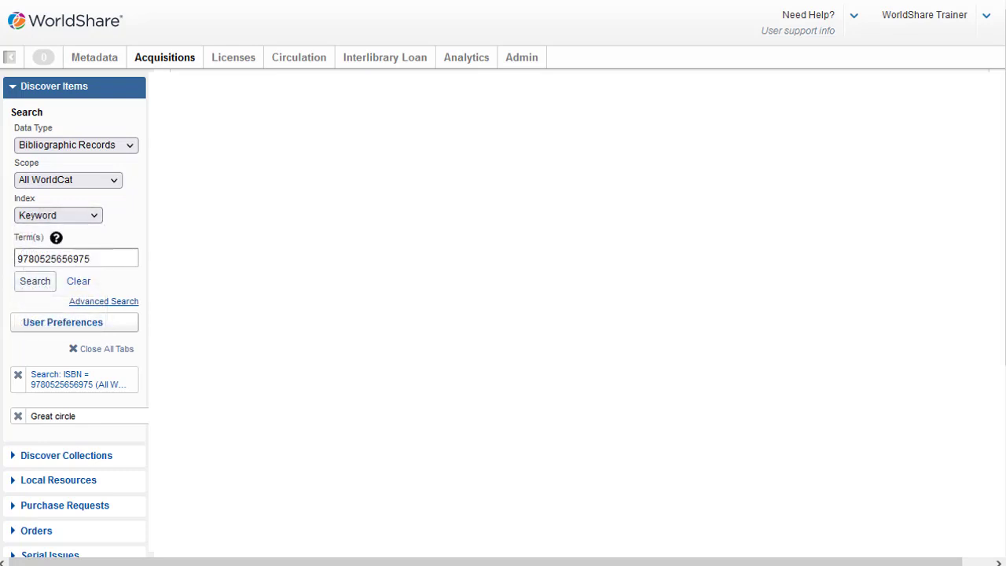
pyautogui.press('Tab')
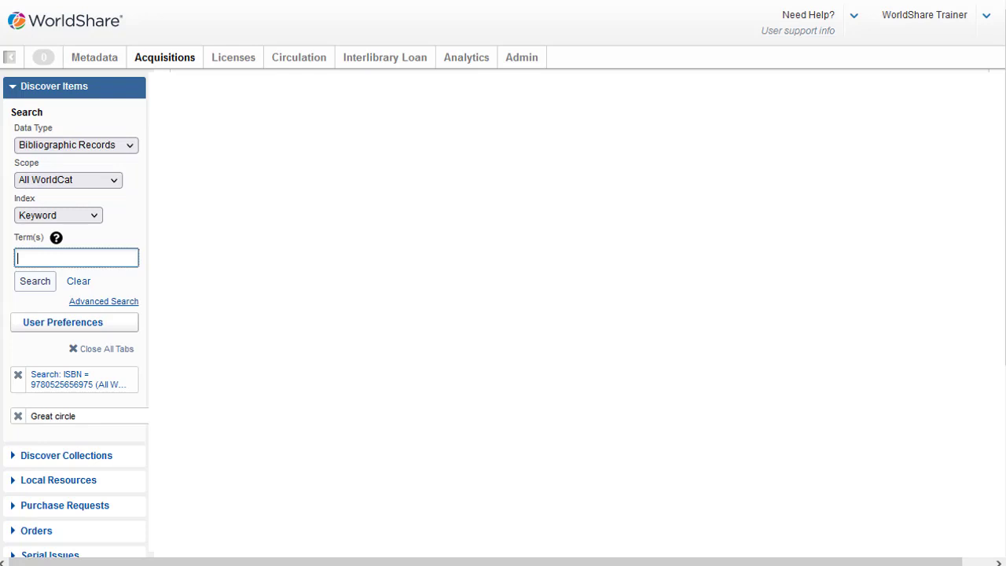
pyautogui.write('isabel allende')
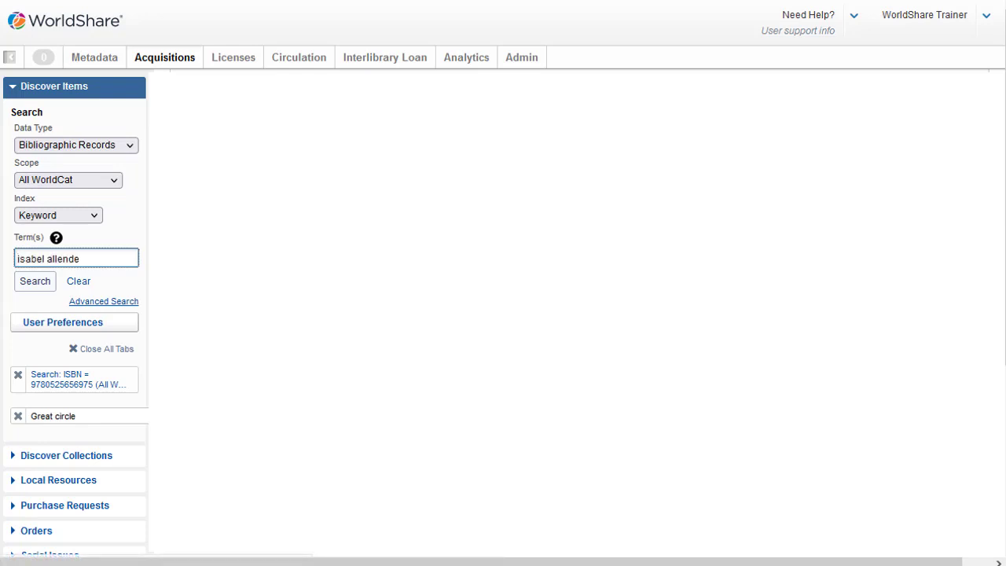
pyautogui.write(' long')
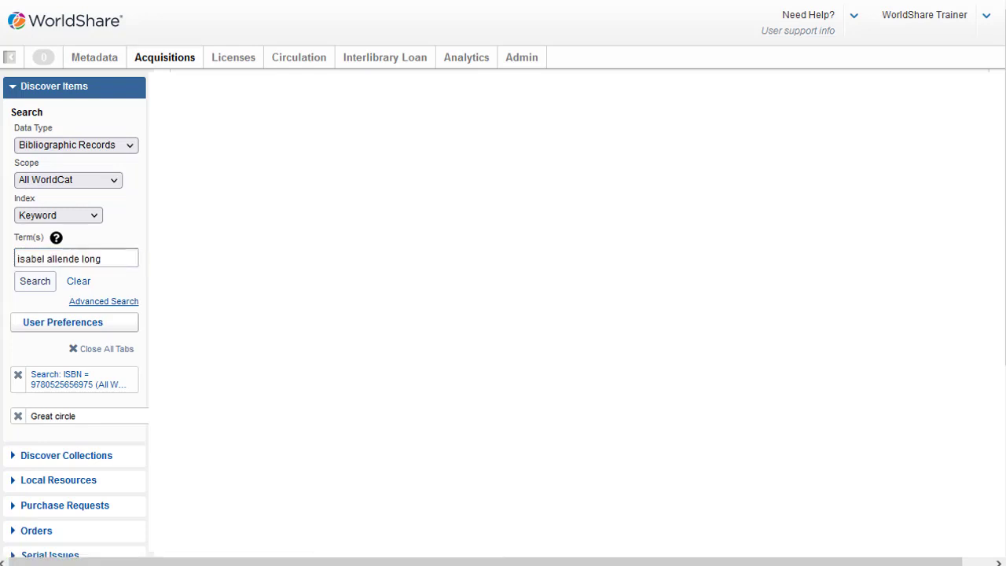
pyautogui.write(' petal')
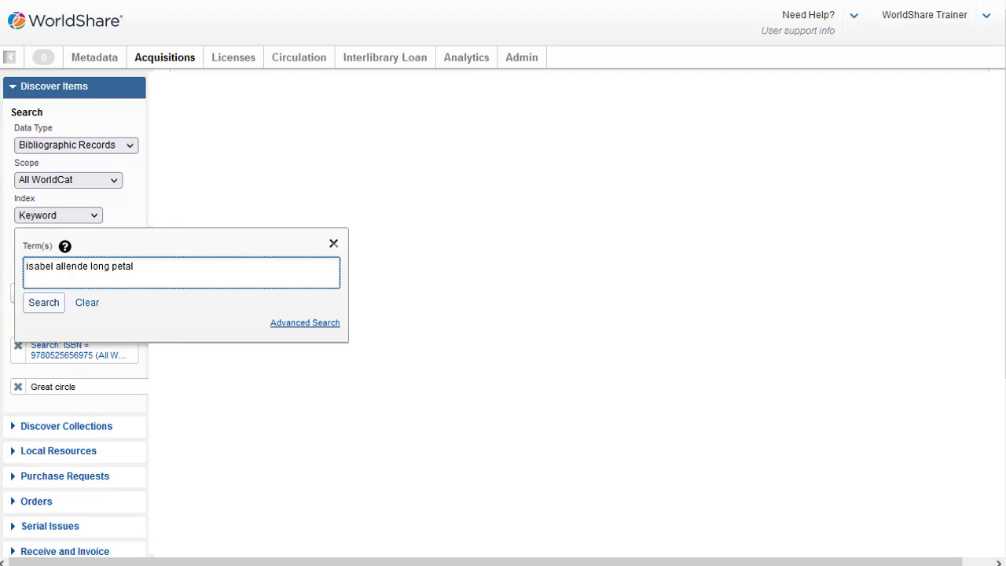
pyautogui.press('Return')
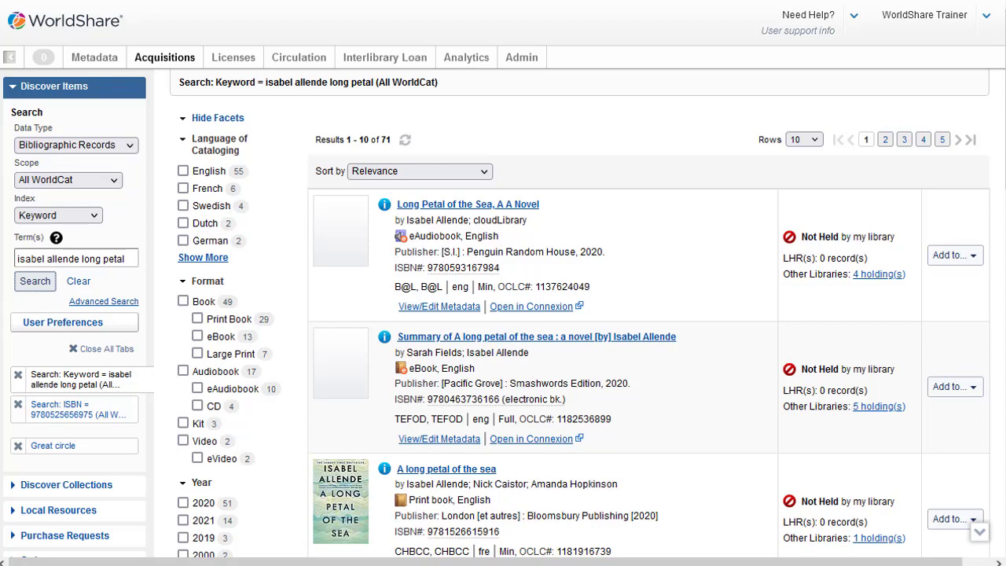
# Narrow the search results to English as the language of cataloging and the Print Book format
pyautogui.click(183, 170)
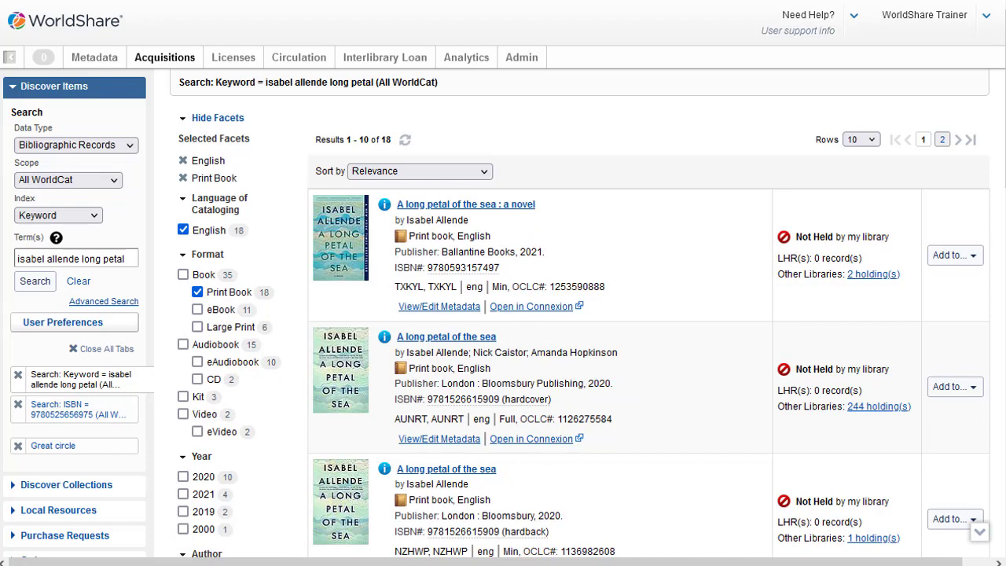
pyautogui.scroll(-3, 503, 314)
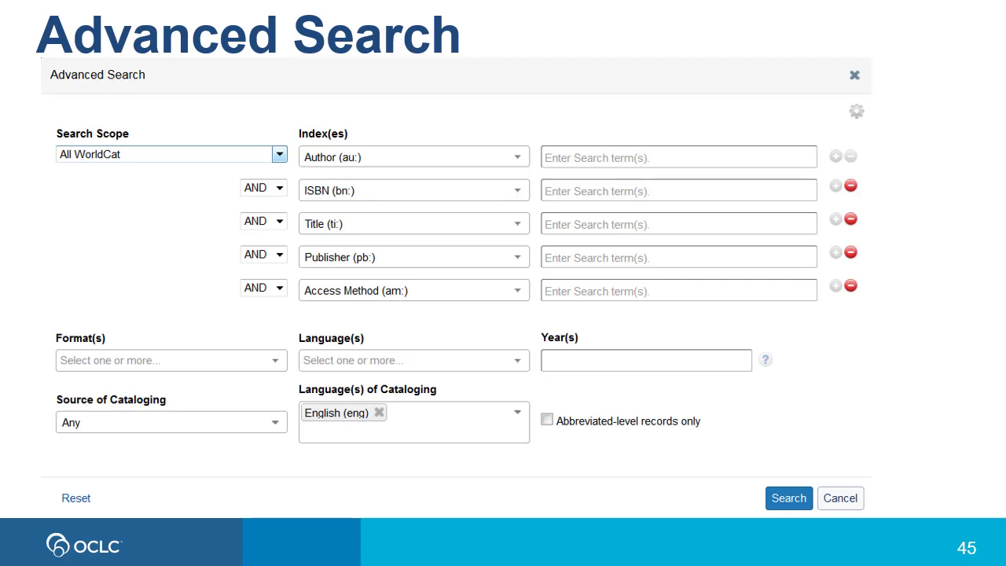
pyautogui.press('Right')
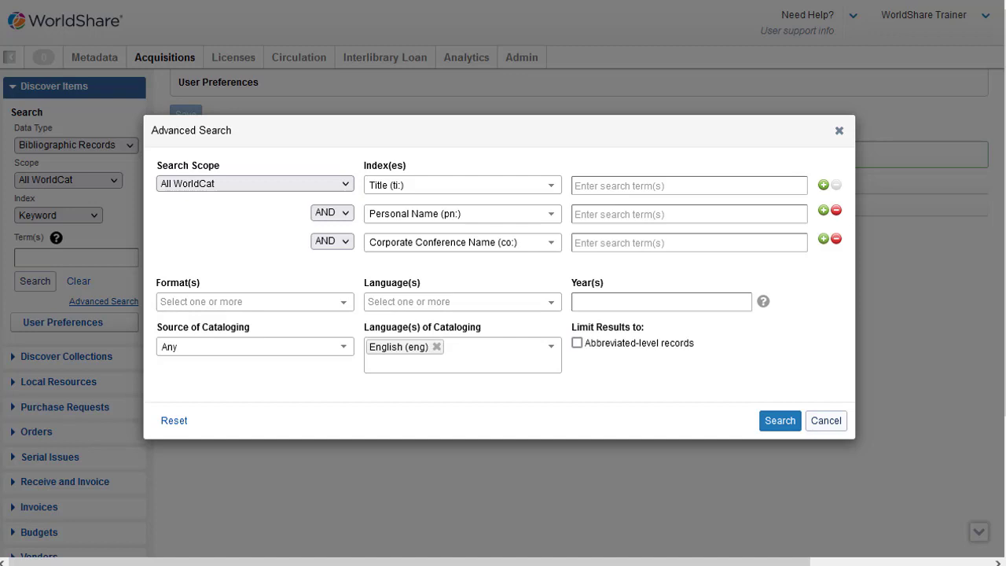
# Enter the advanced search terms: title "concertos: harpsichord, violin, flute, oboe d'amore", personal name "bach" and corporate conference name "english concert"
pyautogui.write("concertos: harpsichord, violin, flute, oboe d'amore")
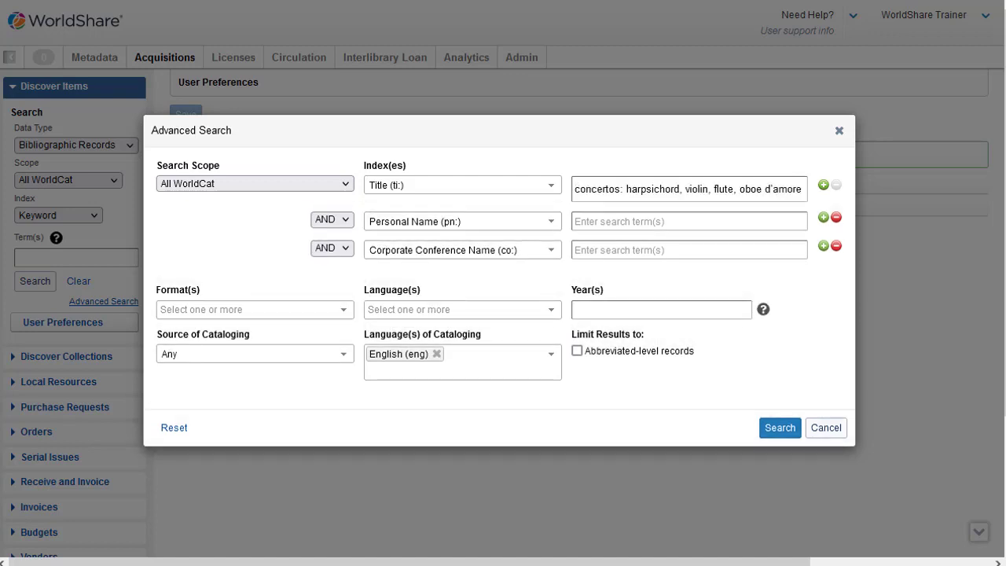
pyautogui.click(688, 220)
pyautogui.write('bach')
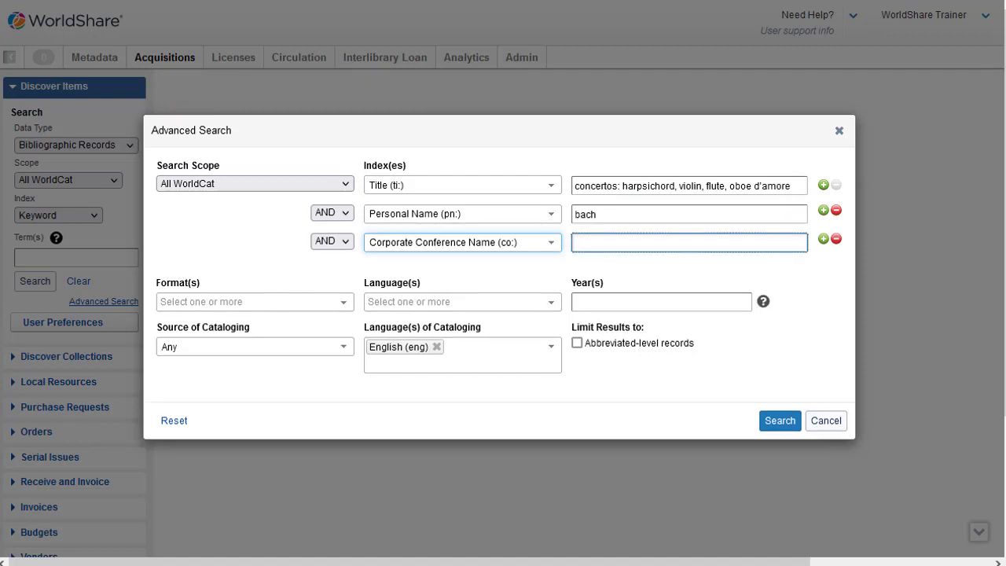
pyautogui.write('english concert')
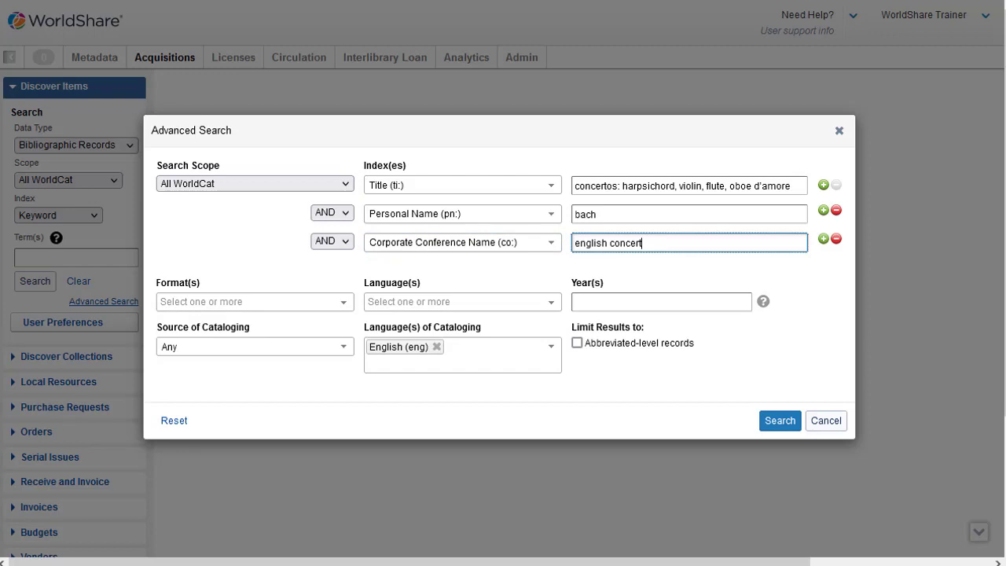
# Add a Publisher index row to the advanced search with the term "archiv"
pyautogui.click(823, 239)
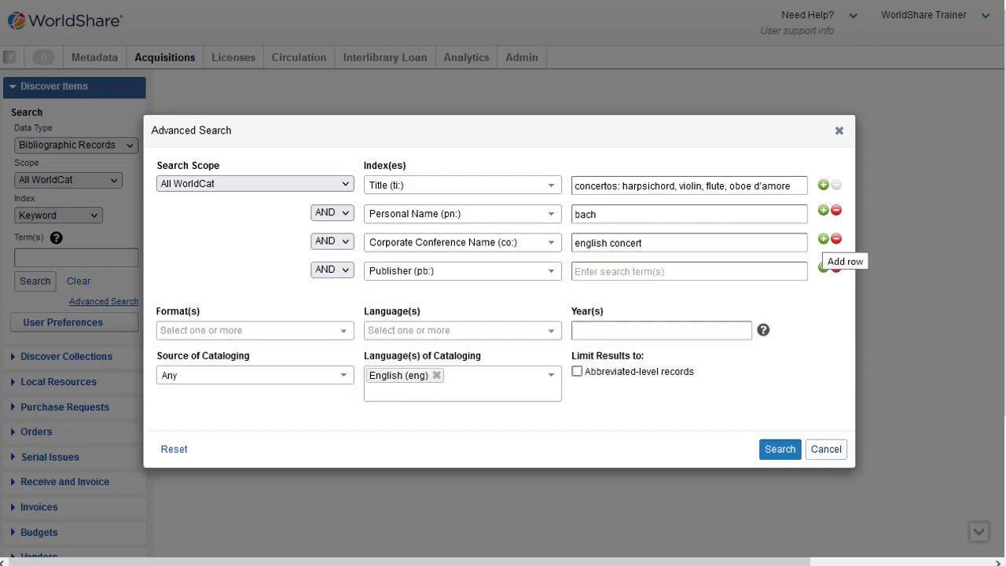
pyautogui.click(600, 271)
pyautogui.write('archiv')
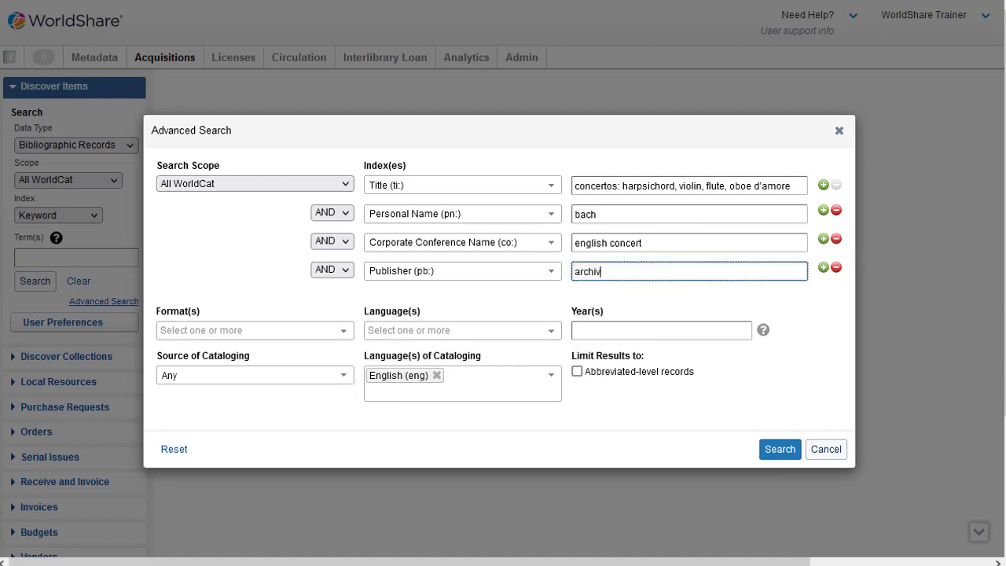
# Limit the advanced search to the Music - CD format
pyautogui.click(249, 330)
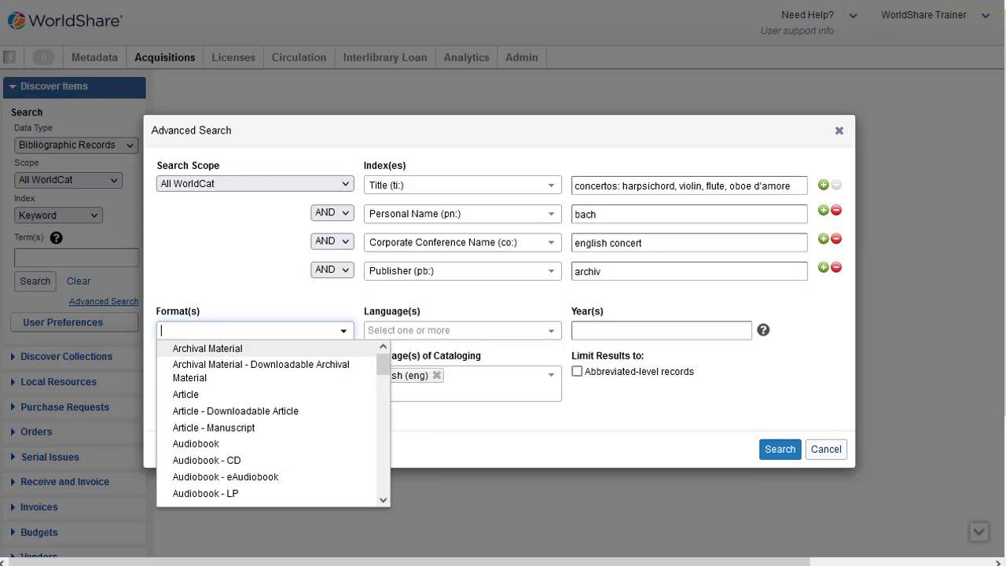
pyautogui.scroll(-10, 235, 410)
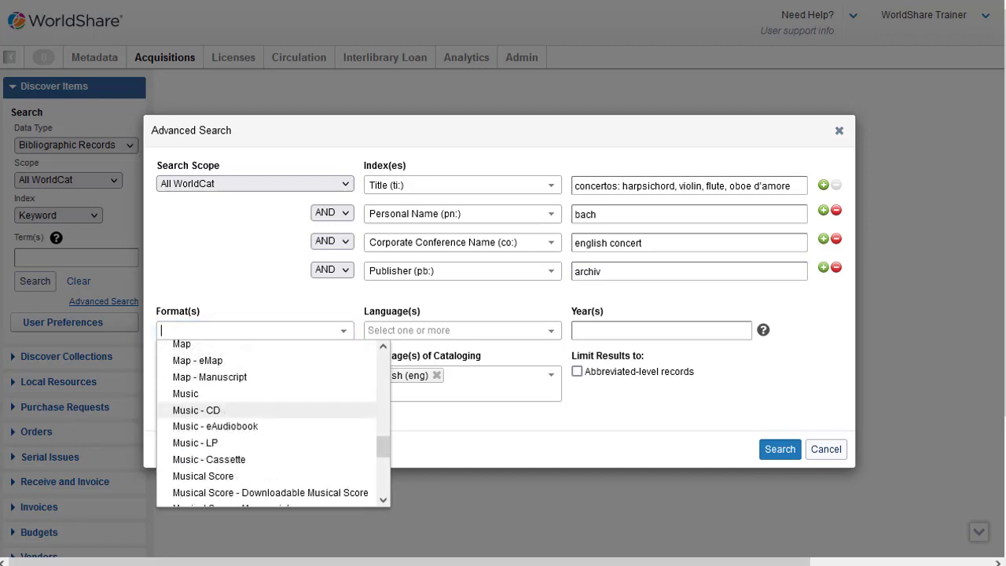
pyautogui.click(196, 409)
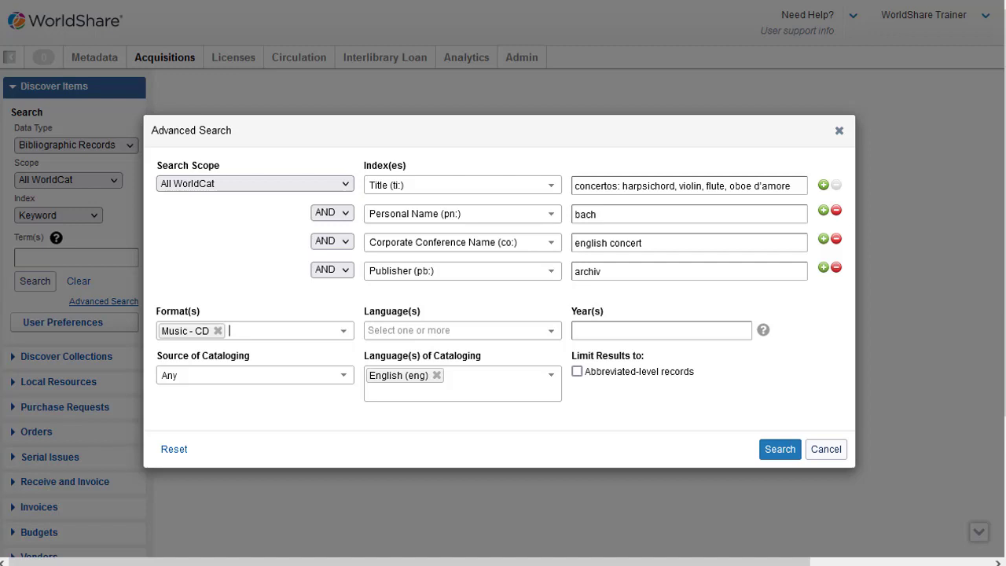
# Limit the advanced search to the year 1984 and set its source of cataloging to DLC
pyautogui.click(660, 330)
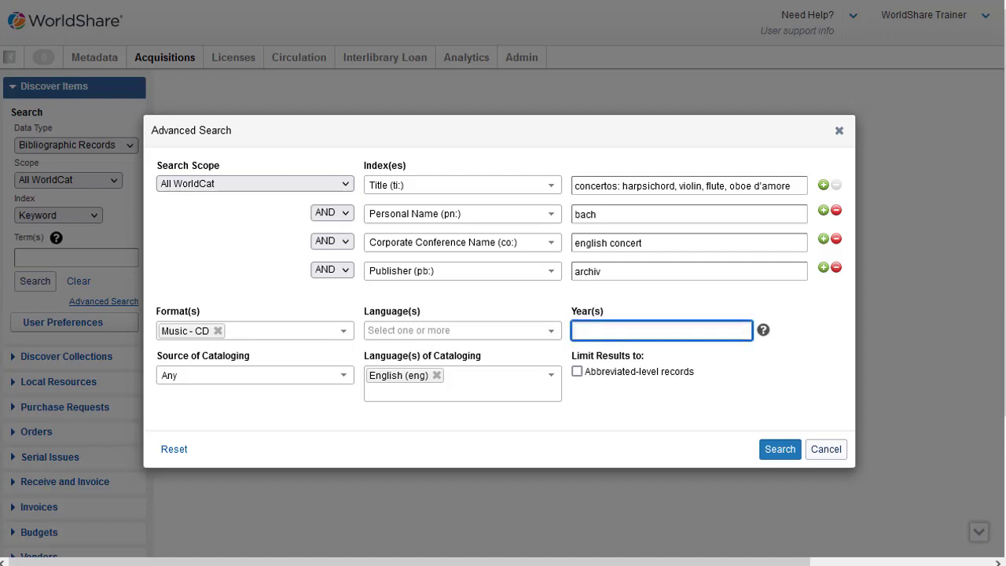
pyautogui.write('1984')
pyautogui.click(254, 375)
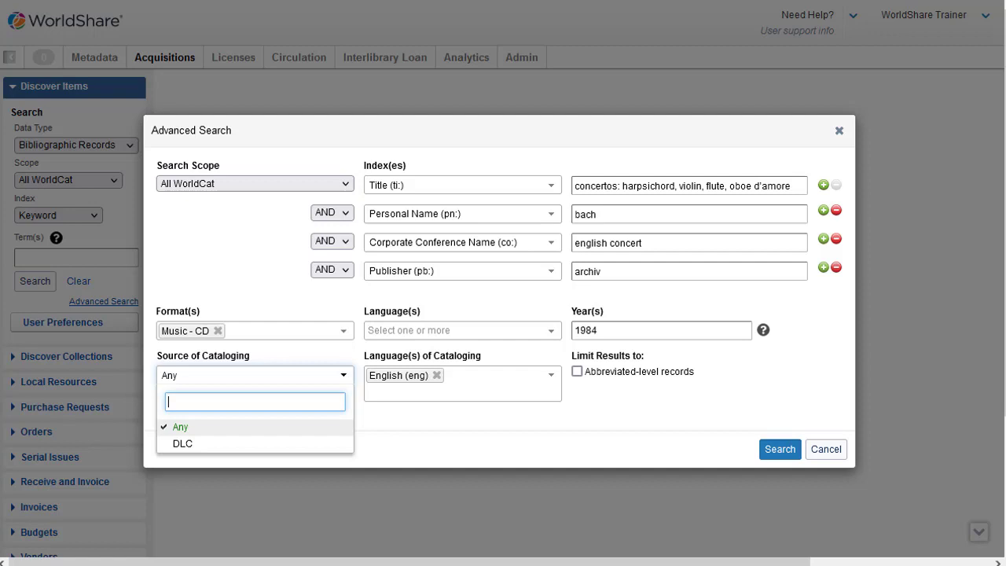
pyautogui.click(182, 443)
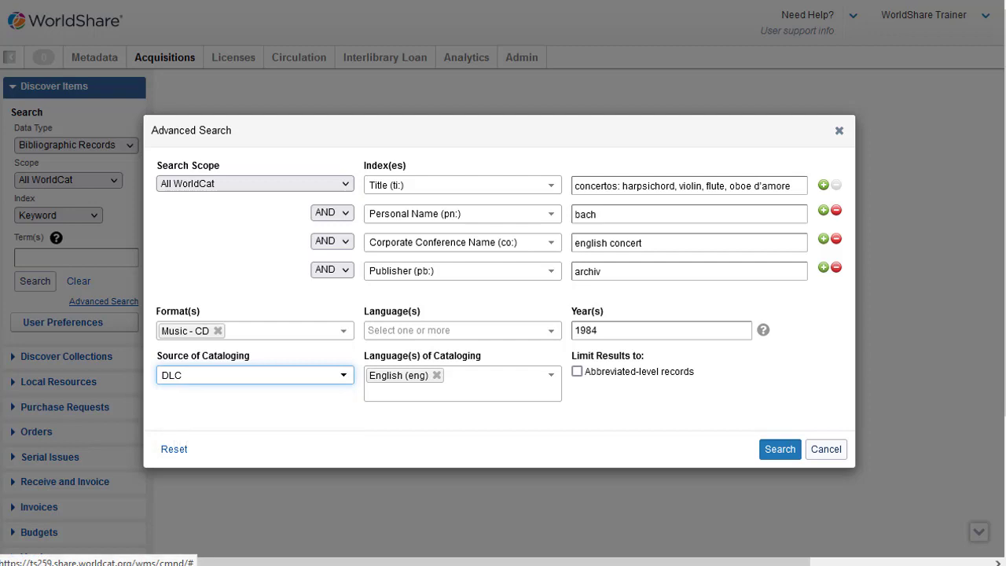